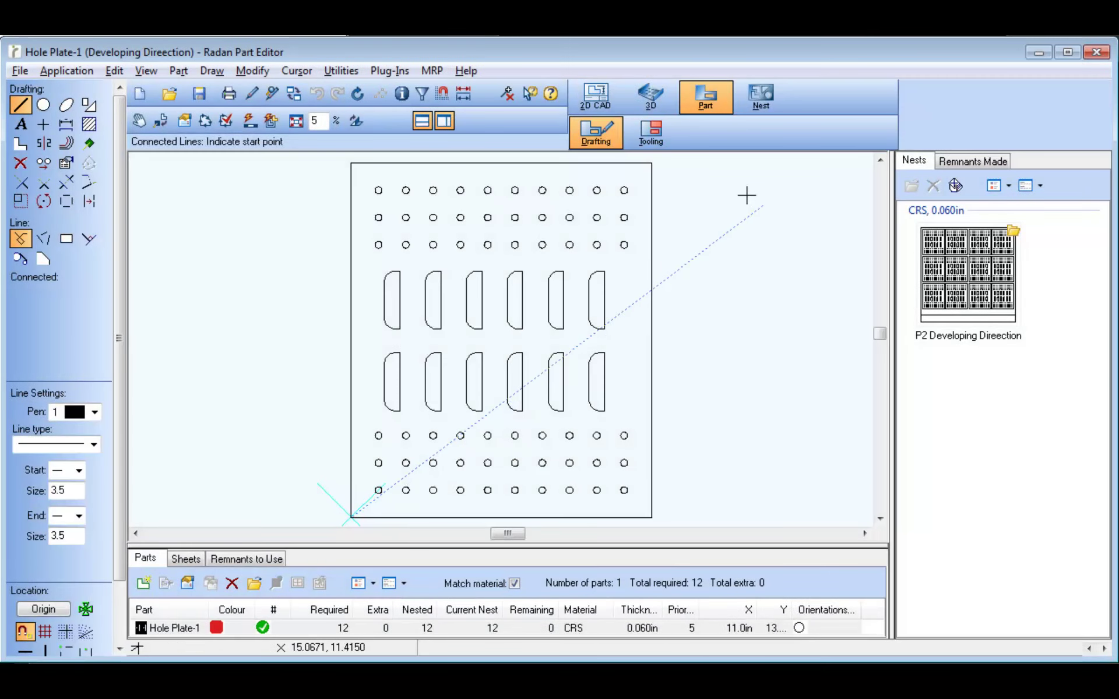
Review the hits of TN10250, TN50345 and both TN33000.25 tools, then show all tooling on the nest.
click(660, 137)
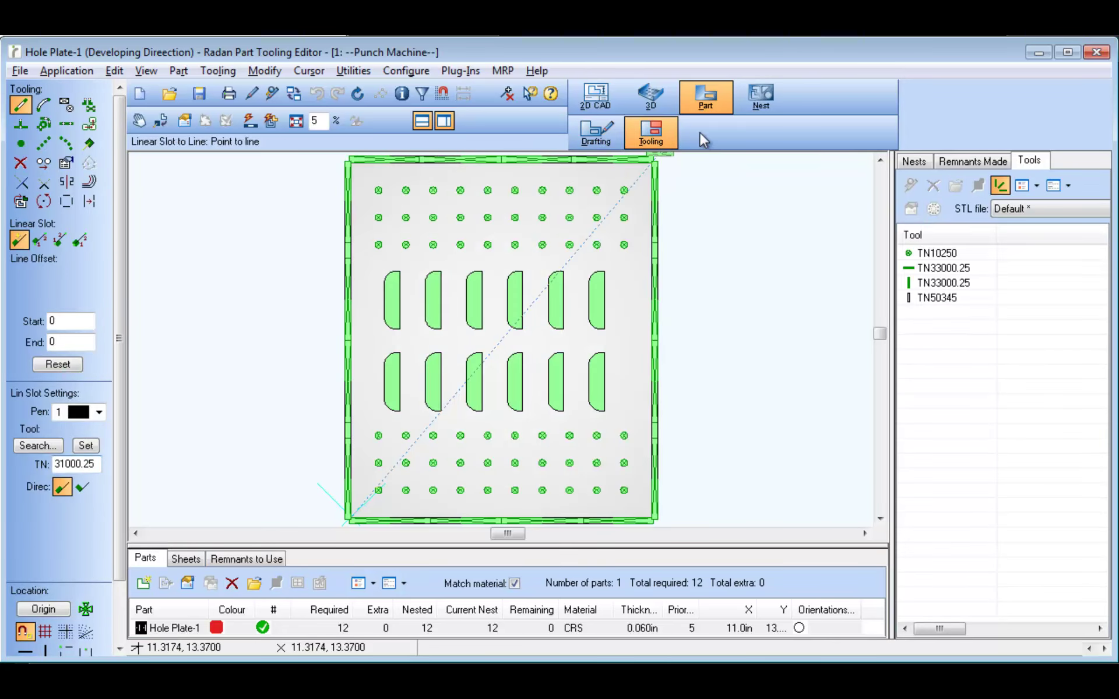
click(931, 255)
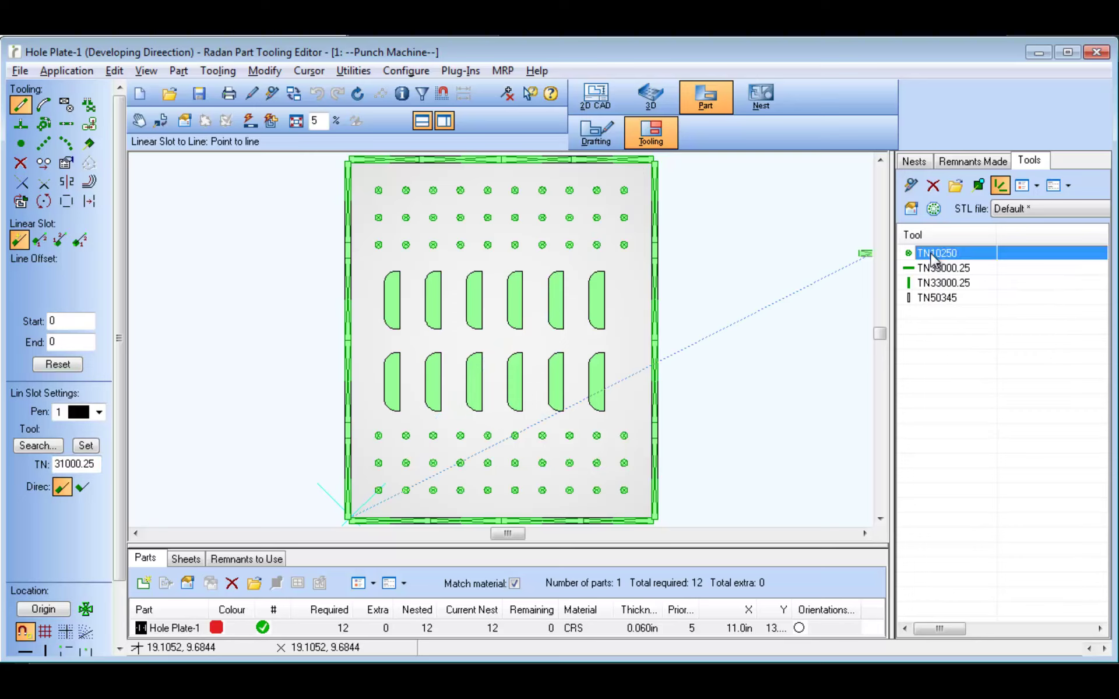
click(910, 187)
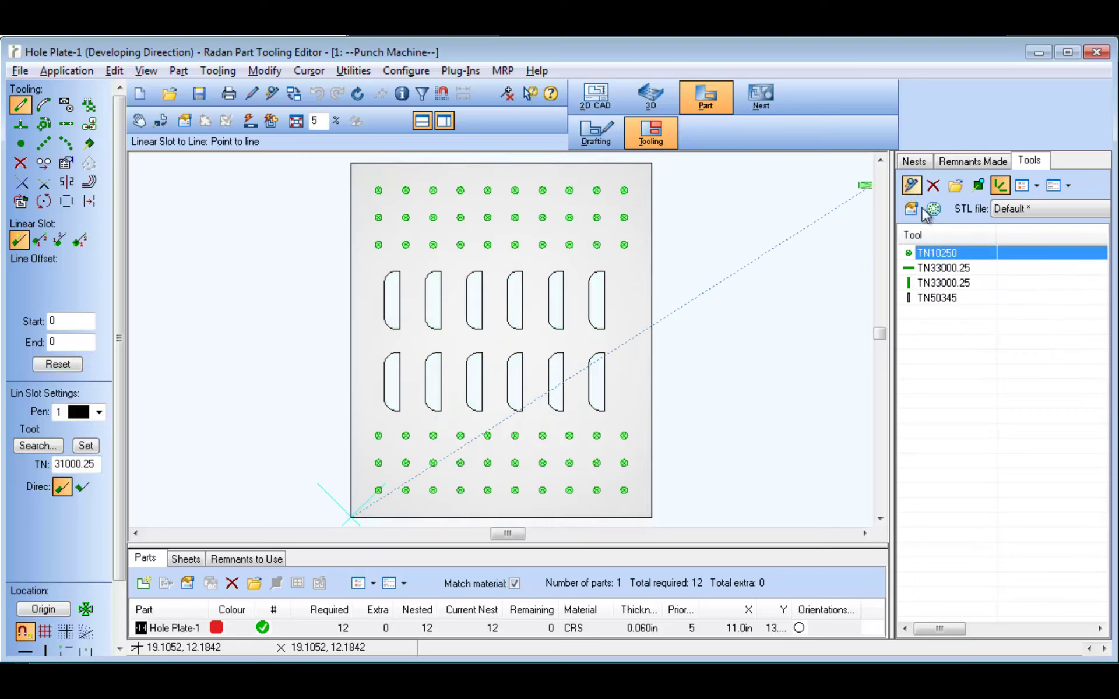
click(940, 298)
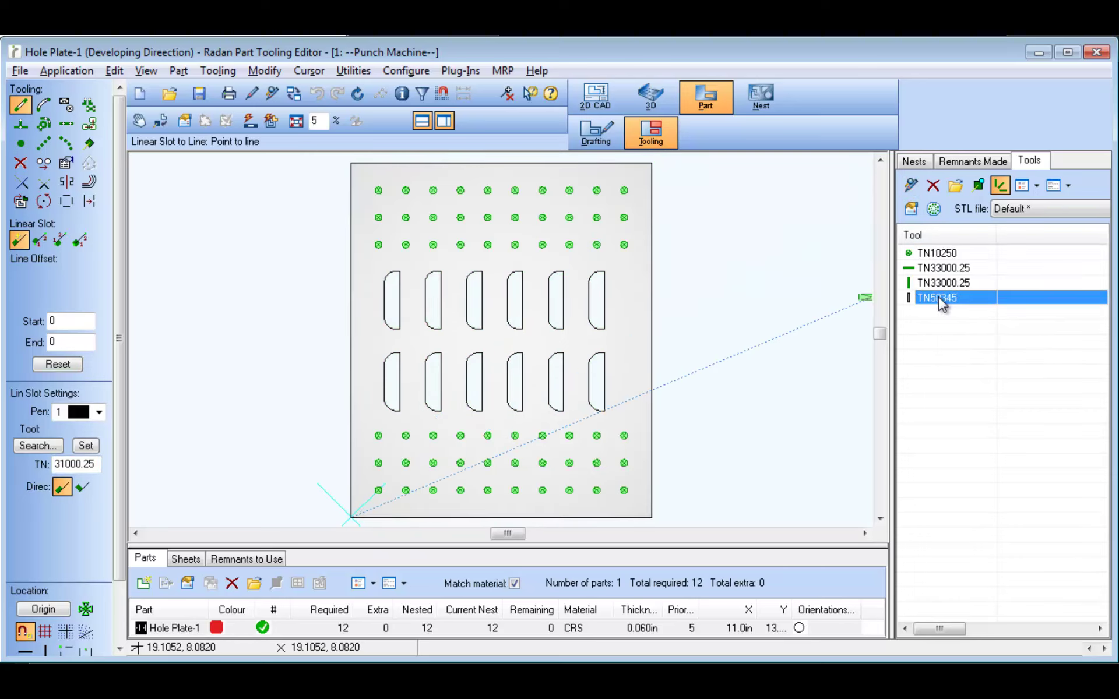
click(911, 186)
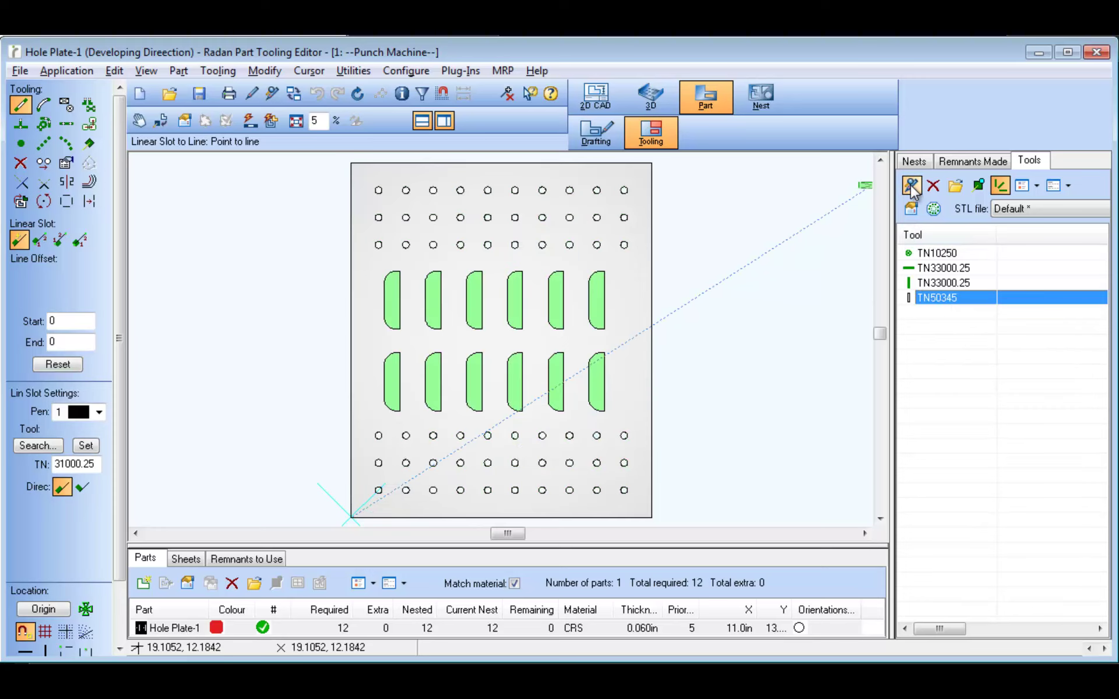
click(944, 269)
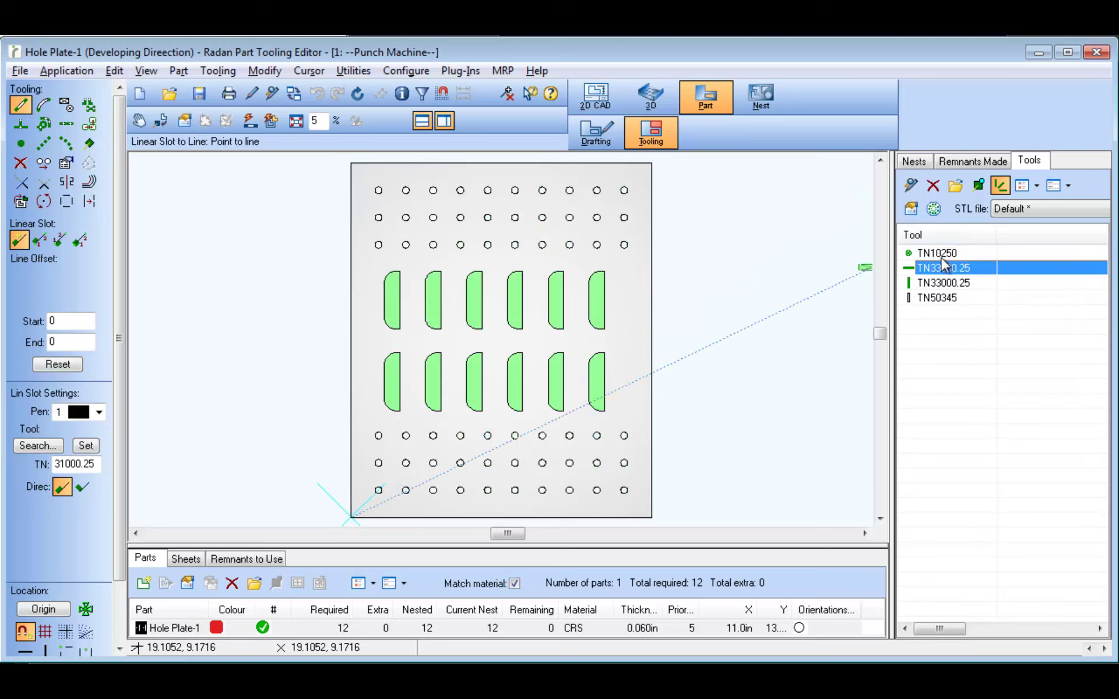
click(911, 185)
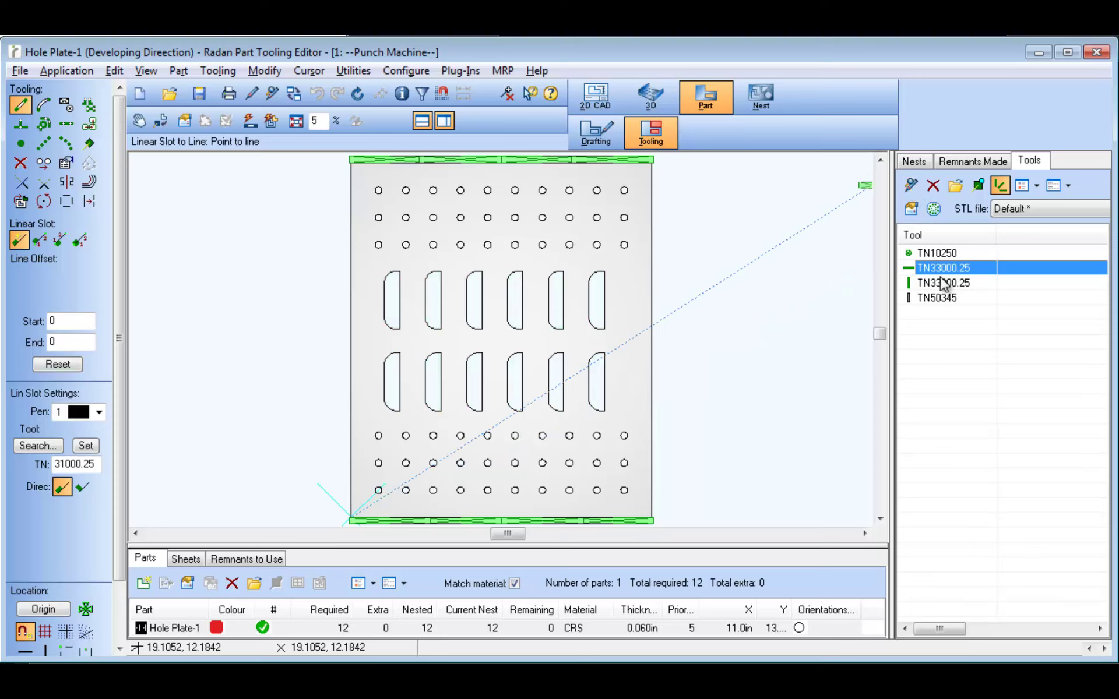
click(944, 283)
click(911, 186)
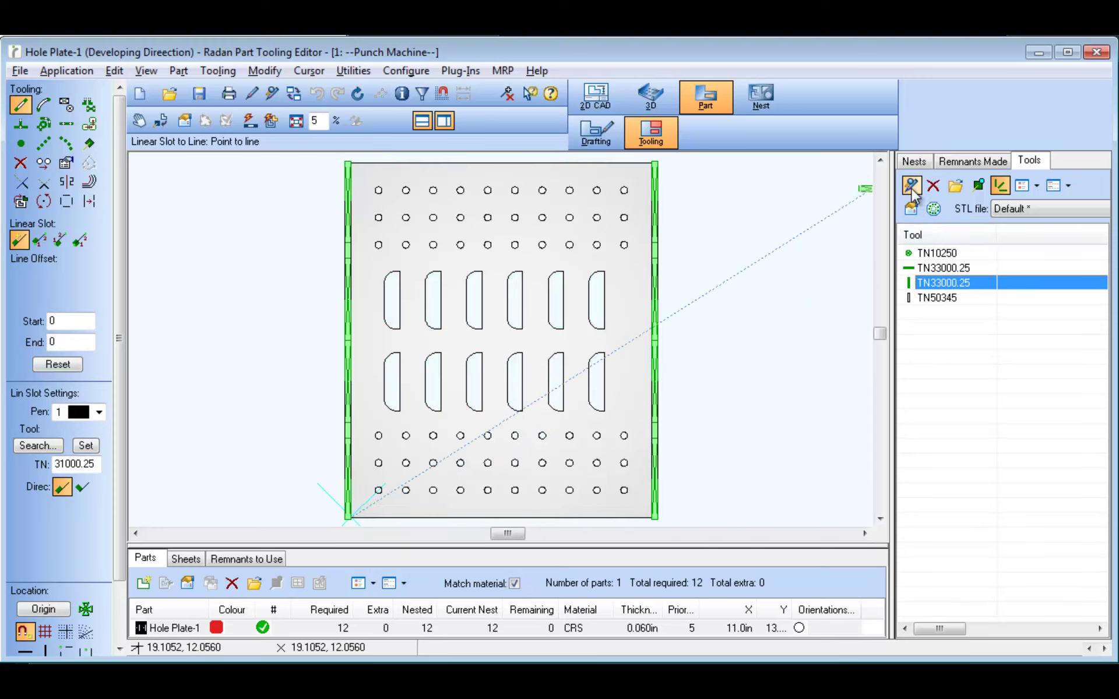
click(911, 189)
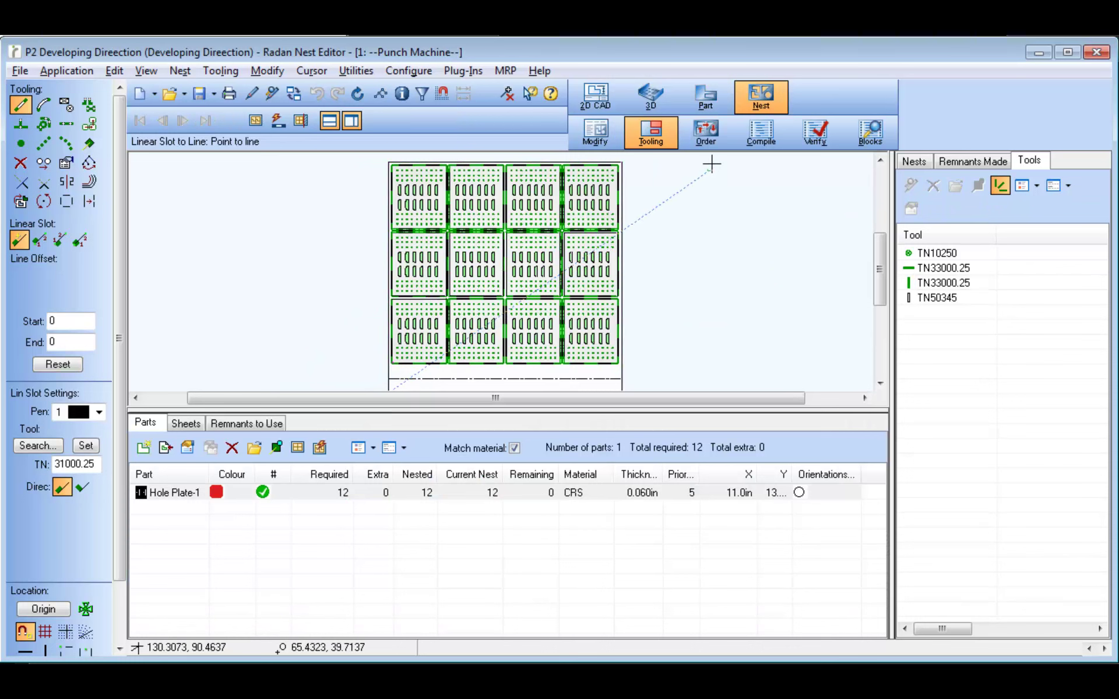
Auto-order the entire sheet with aot_Punch, compile 1121 NC blocks, and verify it (00:07:54 run time).
click(712, 144)
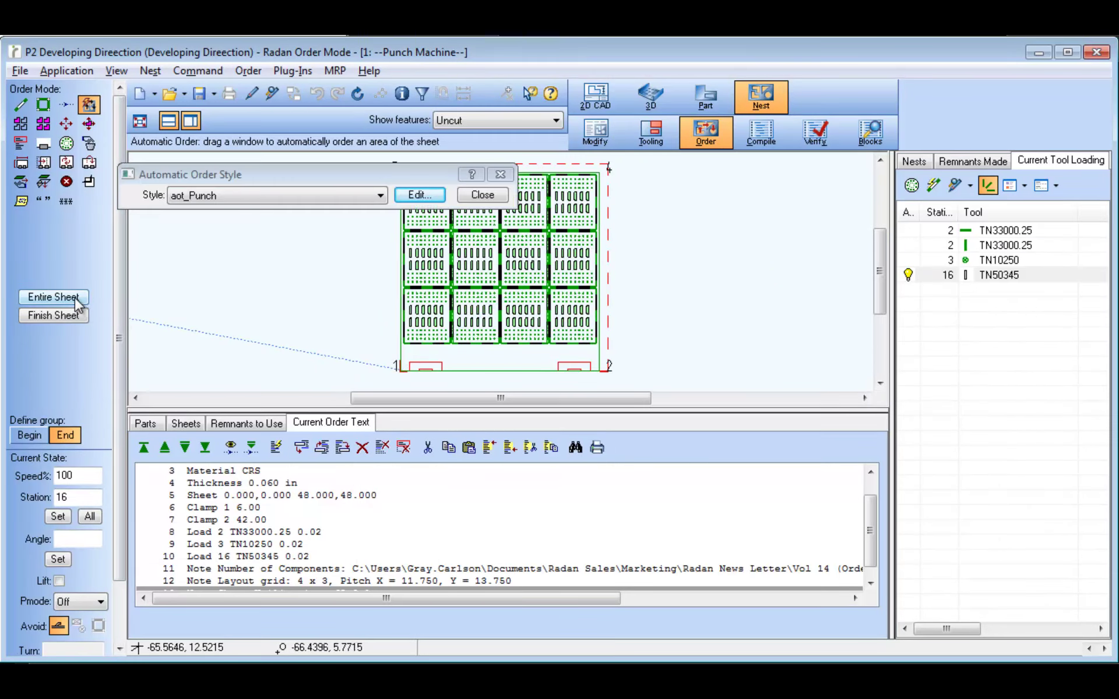
click(75, 298)
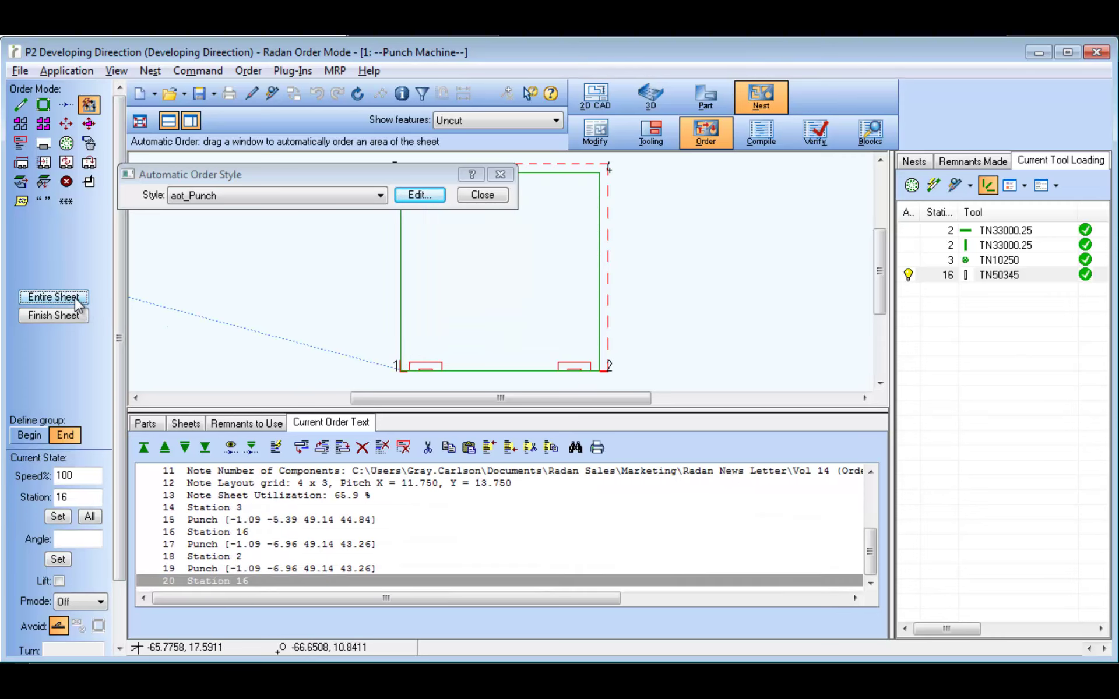
click(764, 138)
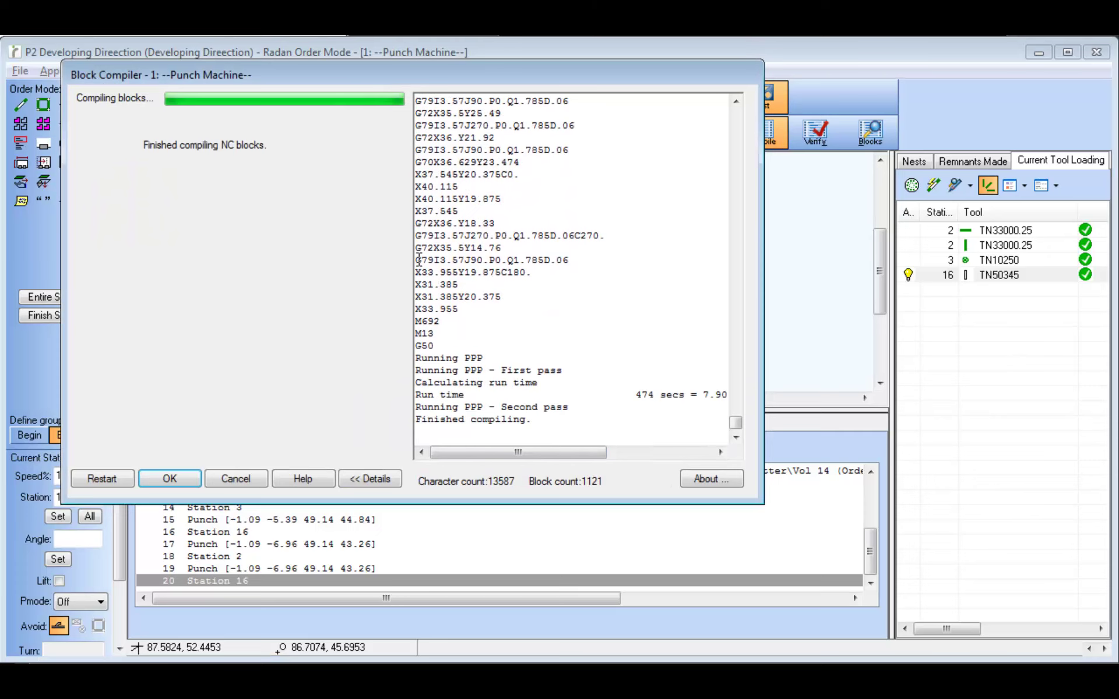
click(161, 479)
click(207, 94)
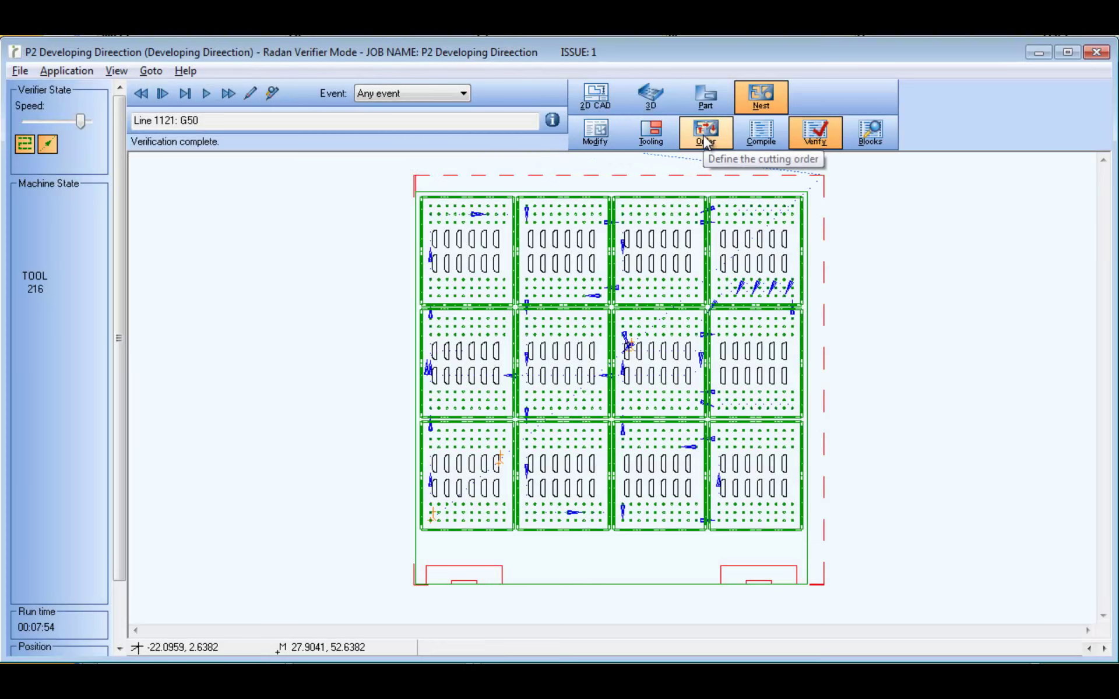
Add a cutting direction from corner 3, window moving down, increment 1, as order line 14.
click(706, 141)
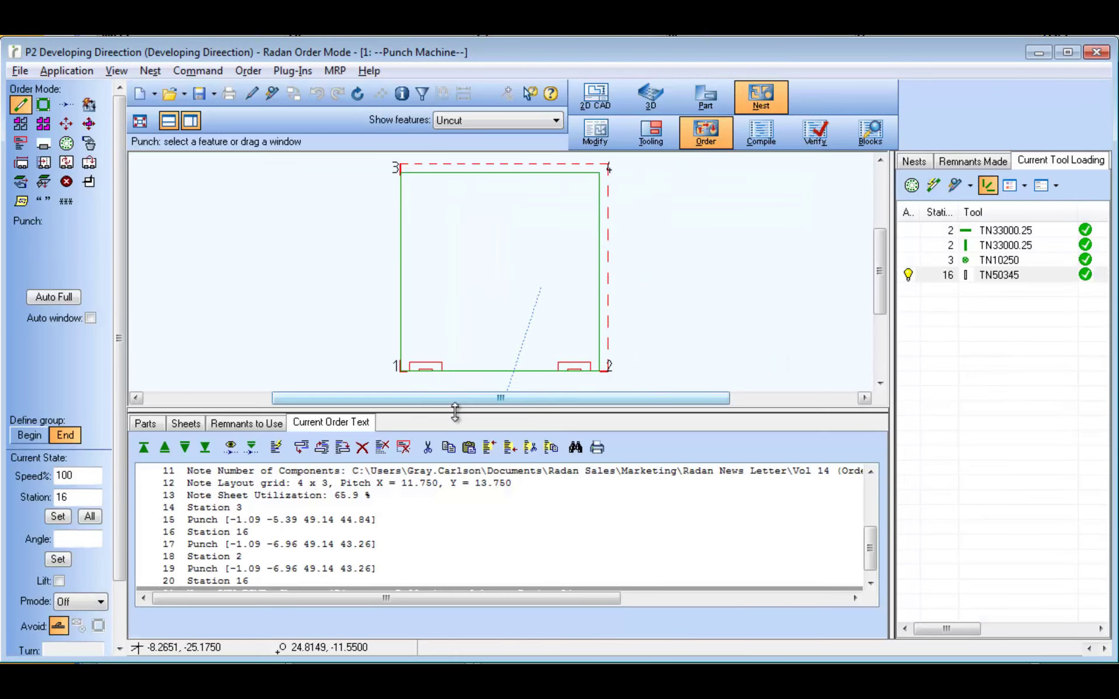
click(65, 124)
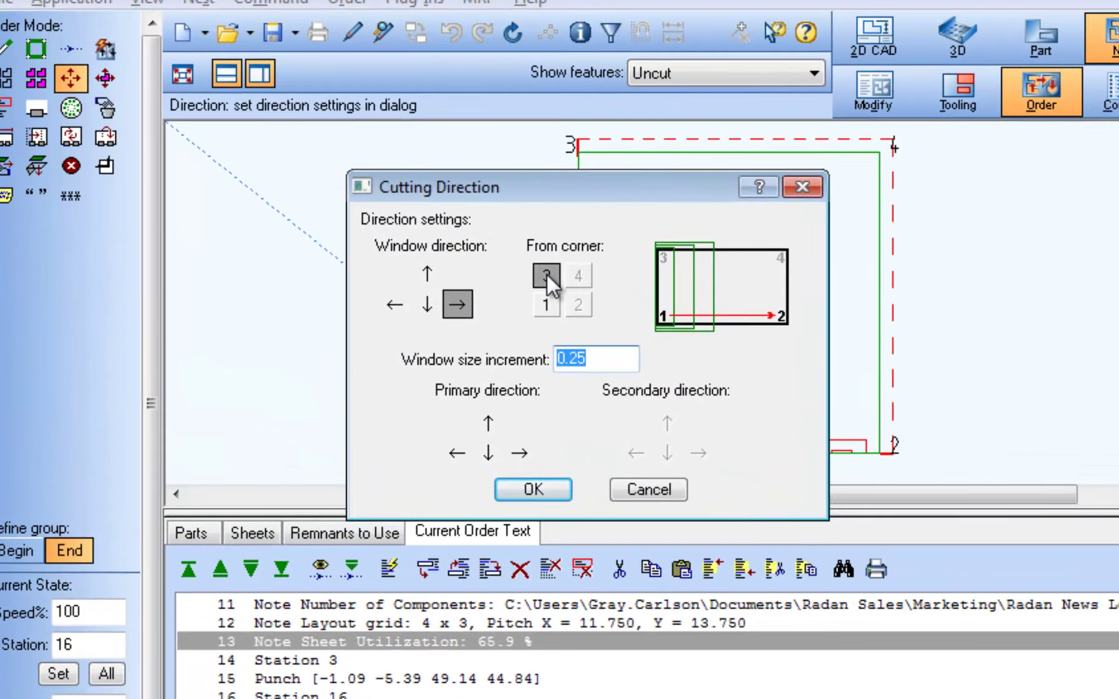
click(380, 254)
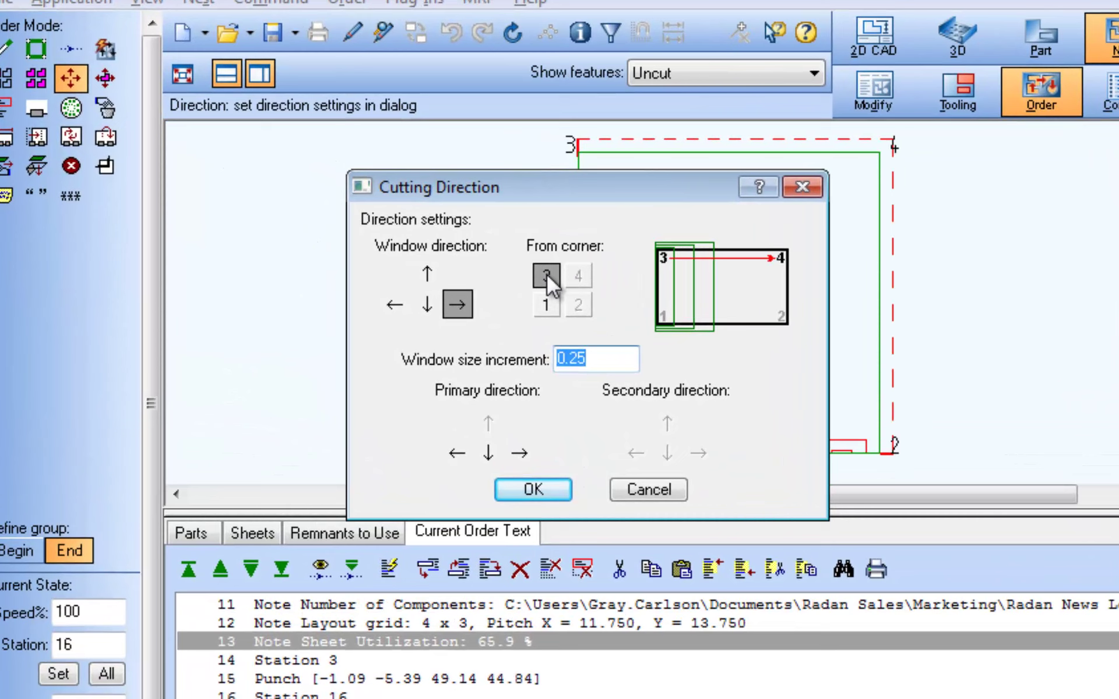
click(424, 304)
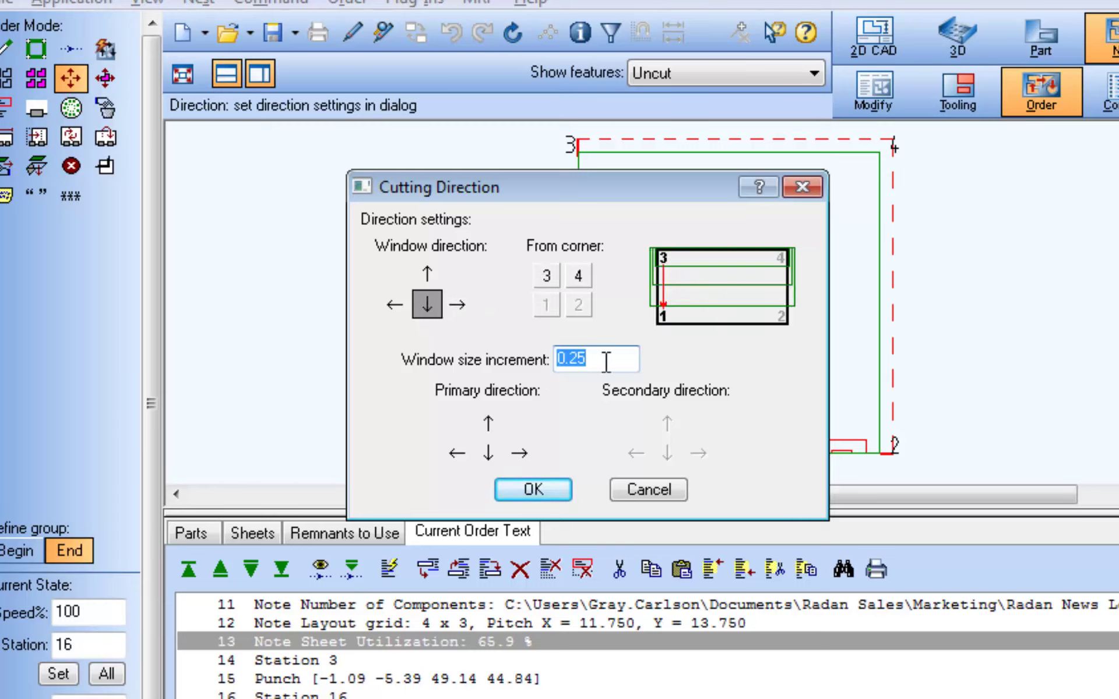
text(1)
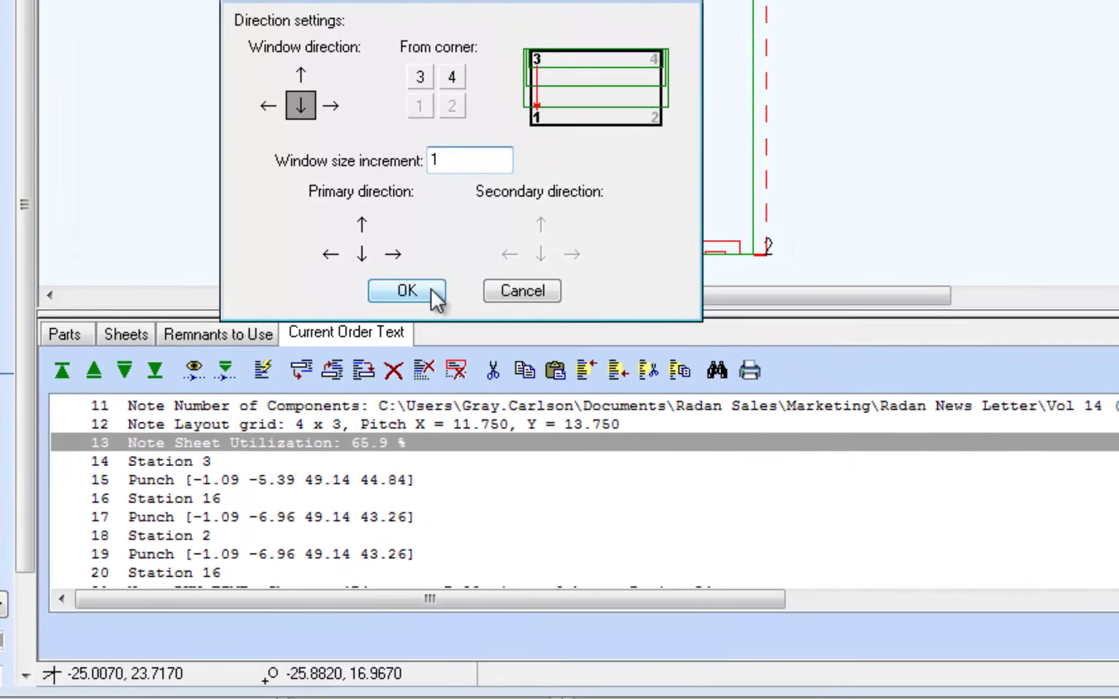
click(532, 489)
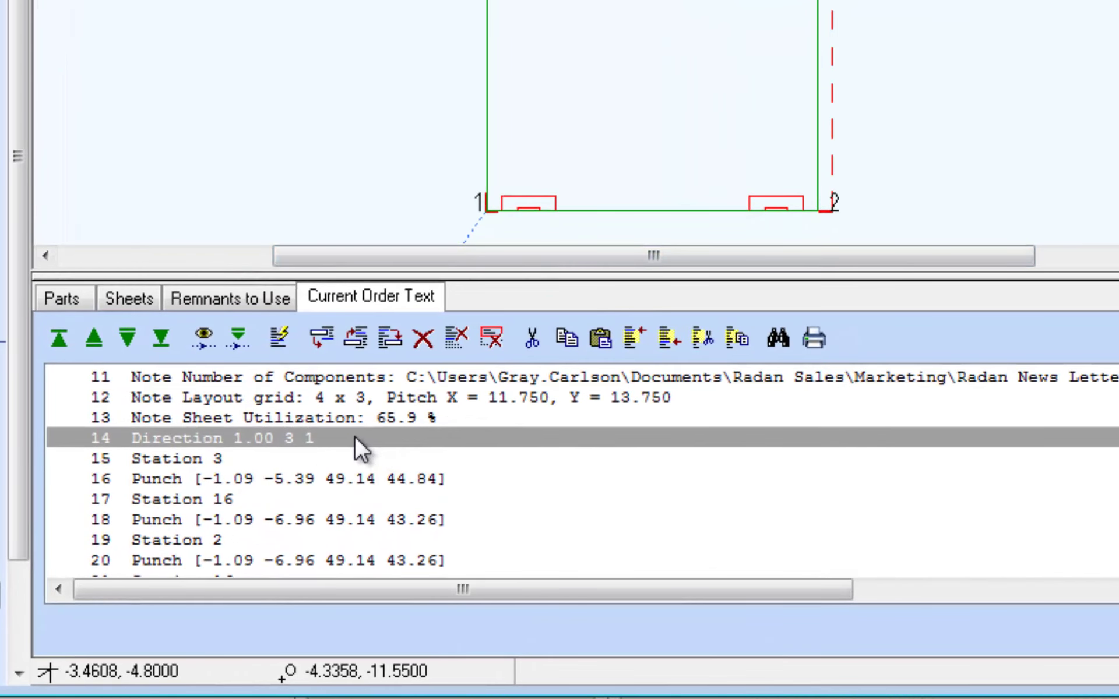
Recompile the redirected sheet into 1120 NC blocks and open the Verifier.
click(341, 437)
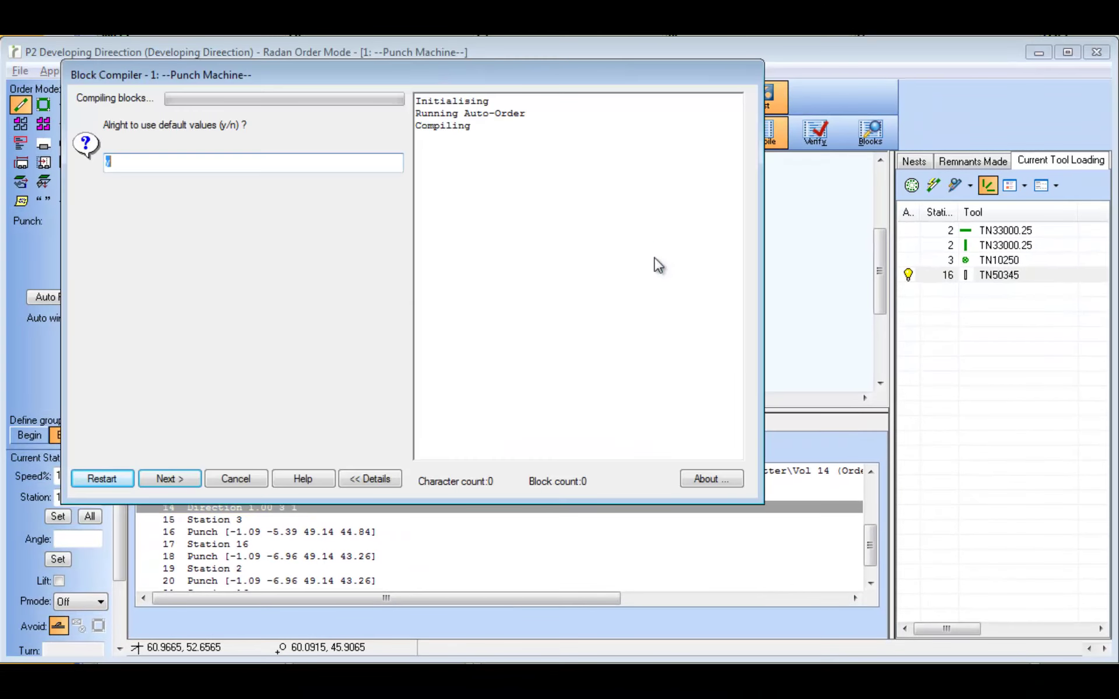
click(181, 476)
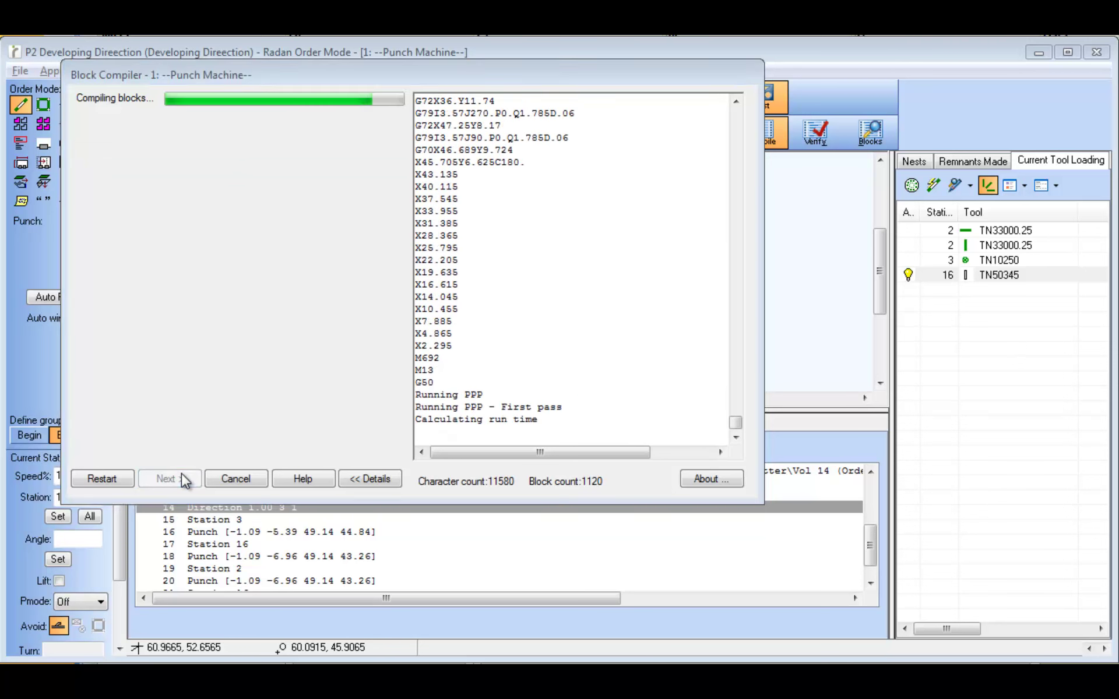
click(182, 478)
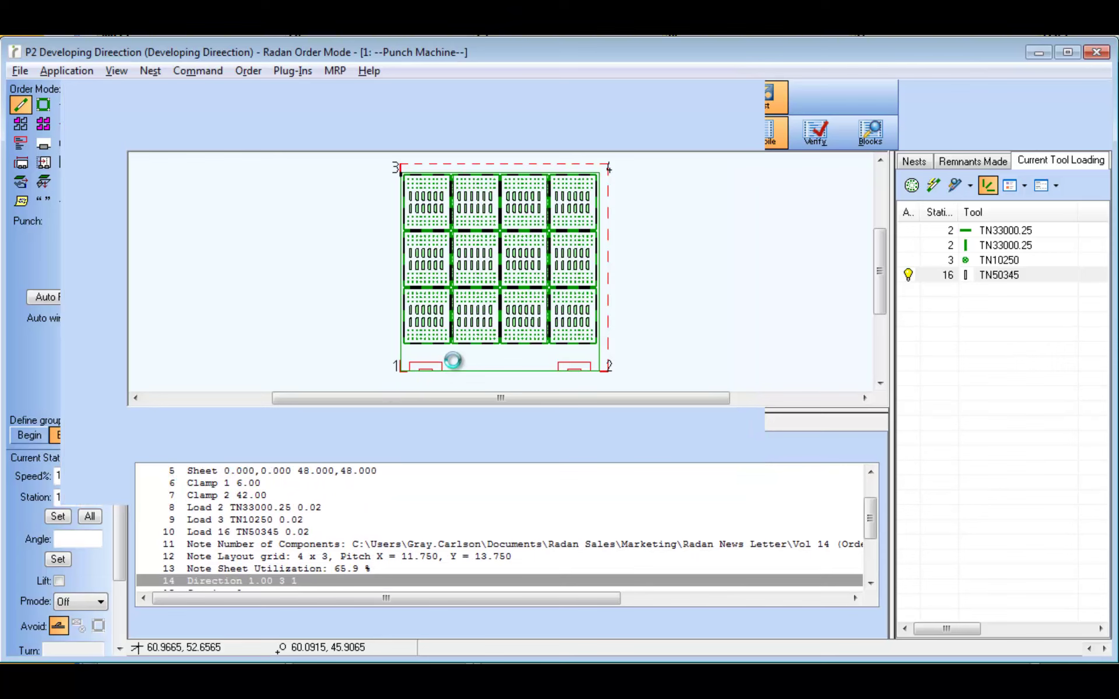
click(761, 131)
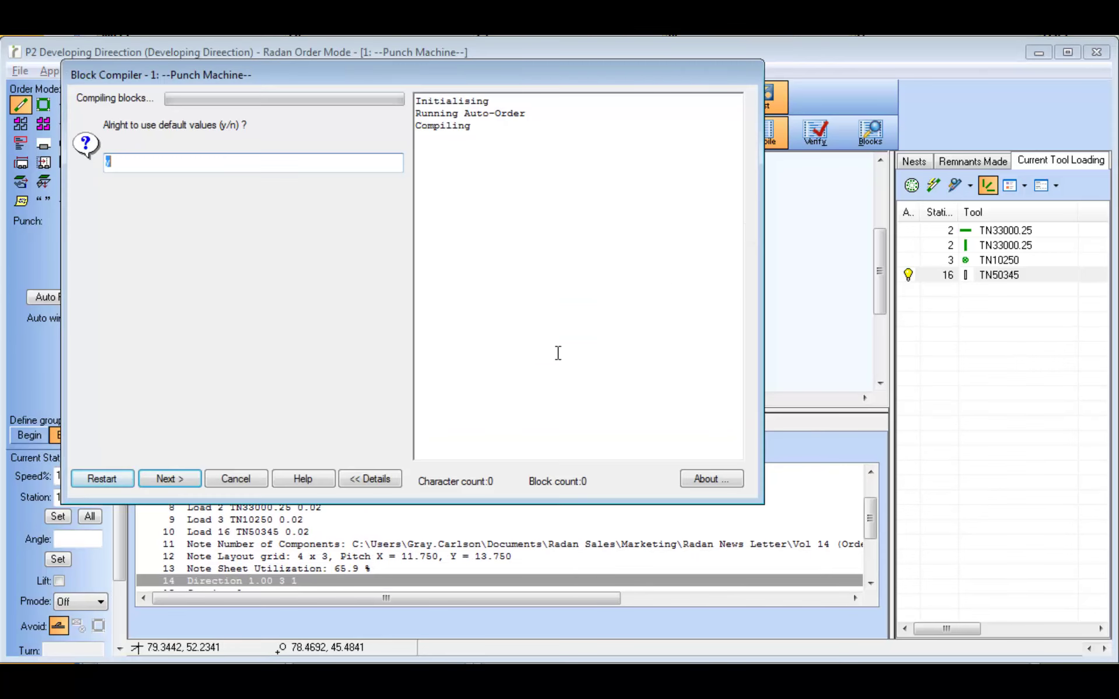
click(241, 480)
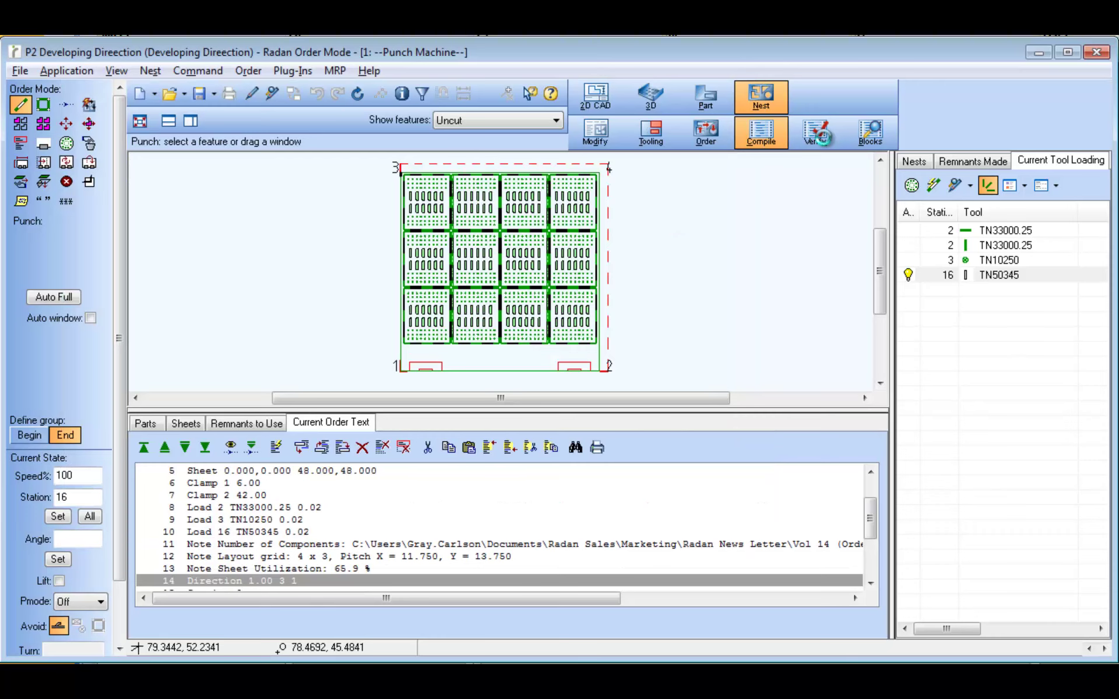
click(818, 134)
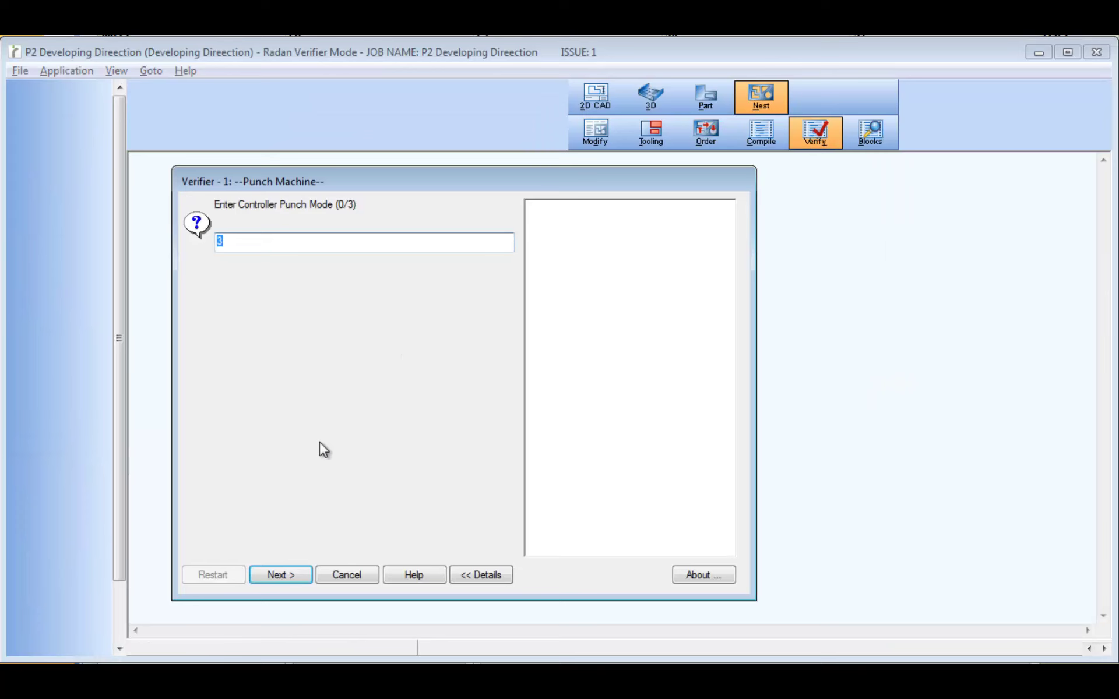
Run the punch simulation at slower speed to line 734 with punch mode 3, then quit verification.
click(281, 571)
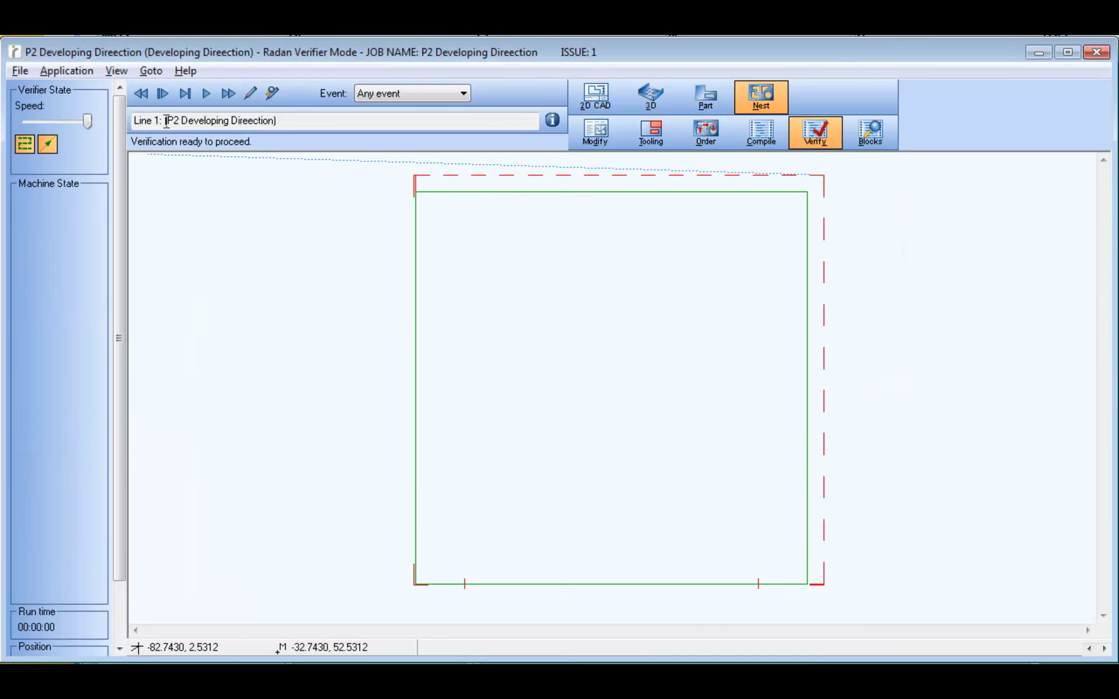
drag(92, 120, 84, 124)
click(207, 93)
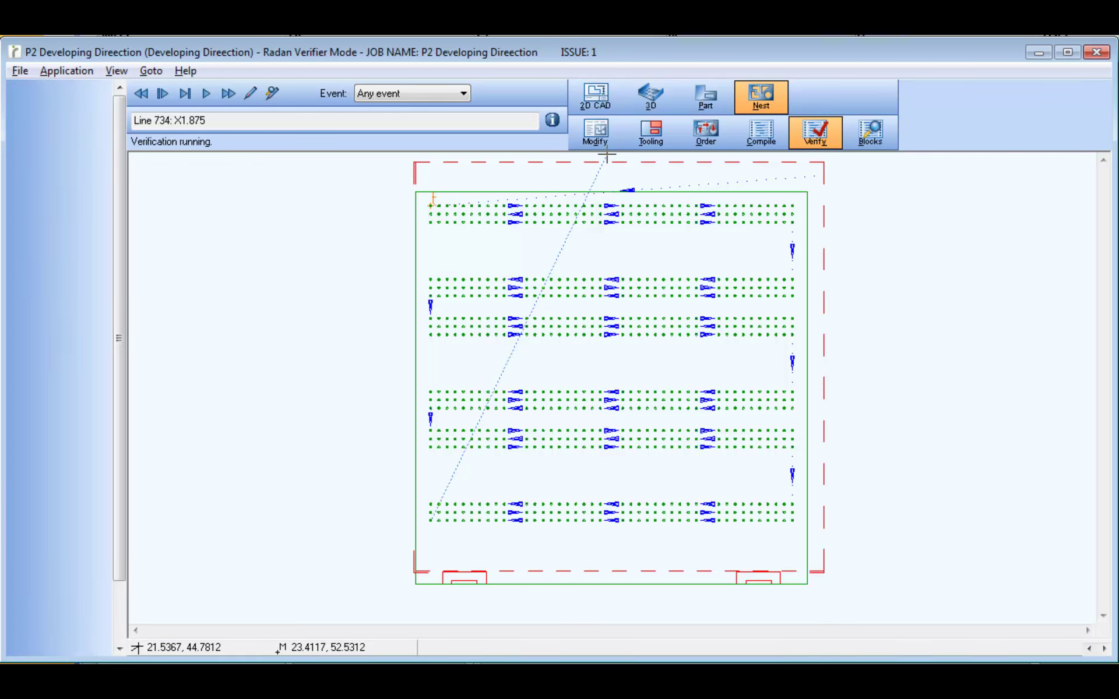
click(708, 142)
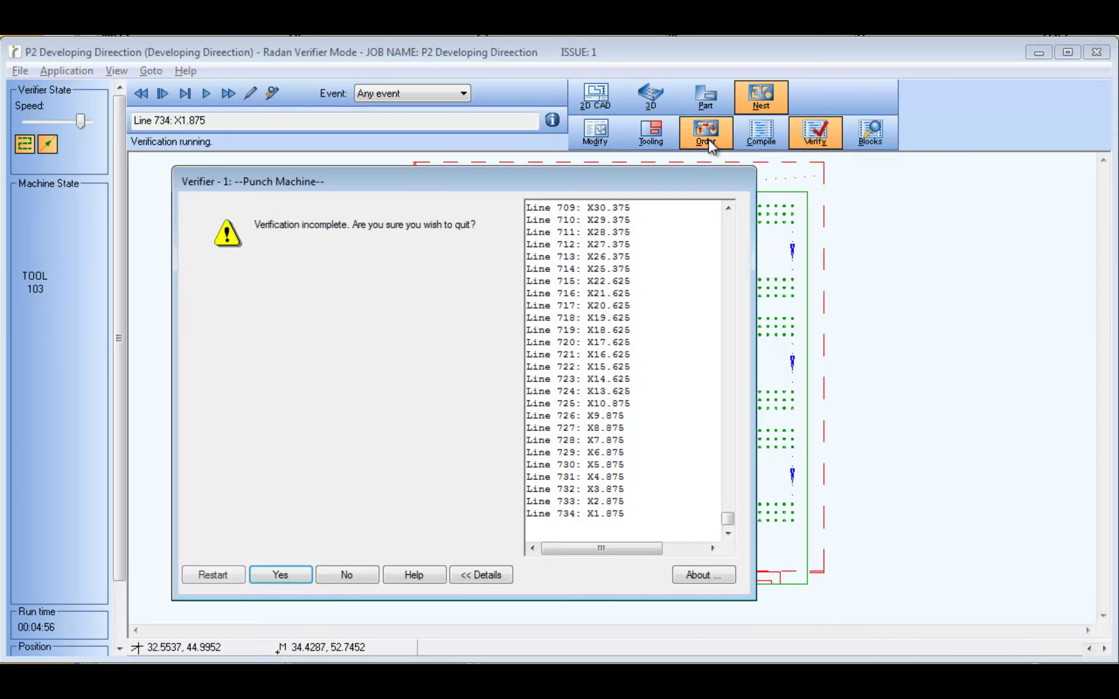
click(281, 576)
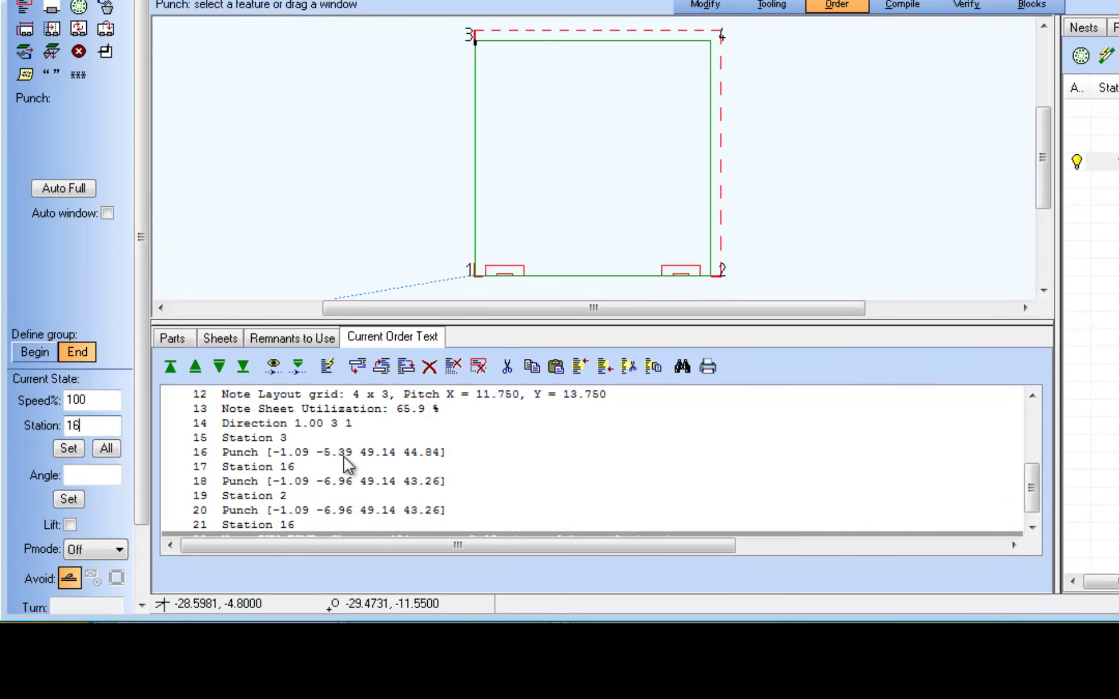
Cut the Direction 1.00 3 1 text from order line 14 and open the Automatic Order Style dialog.
click(326, 426)
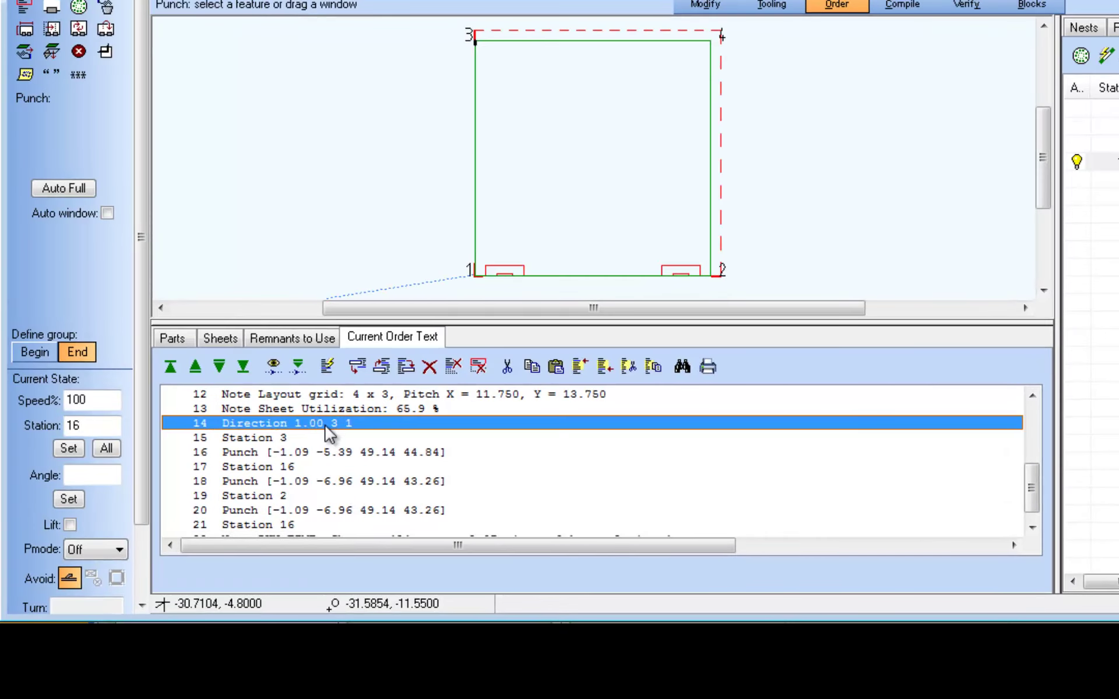
double_click(325, 426)
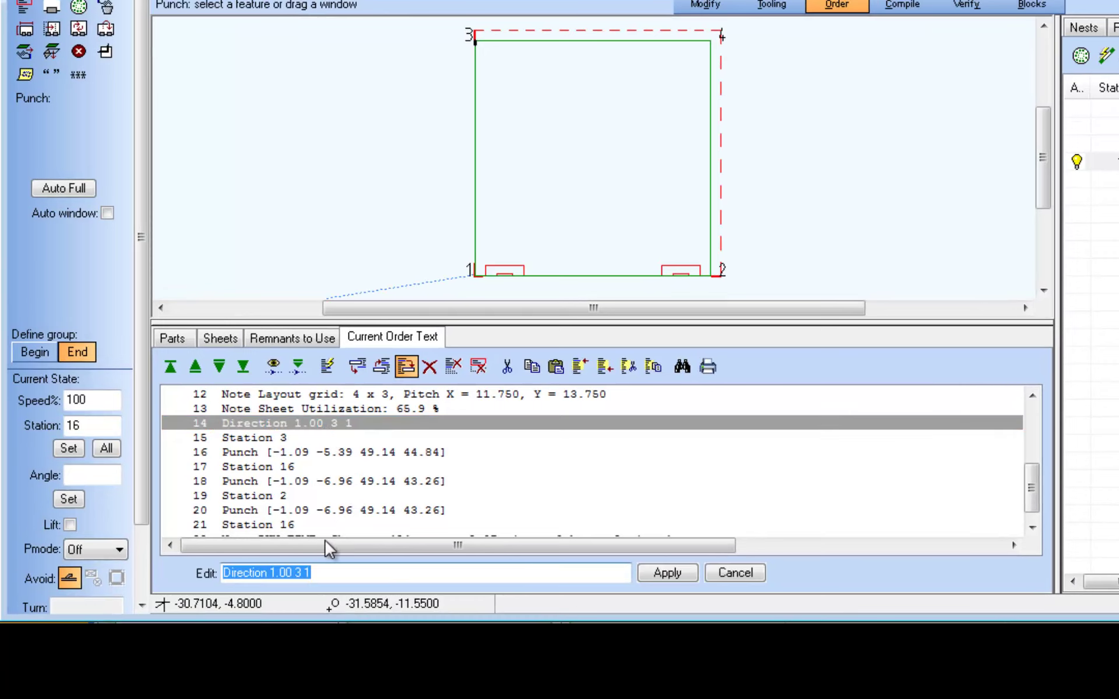
right_click(291, 571)
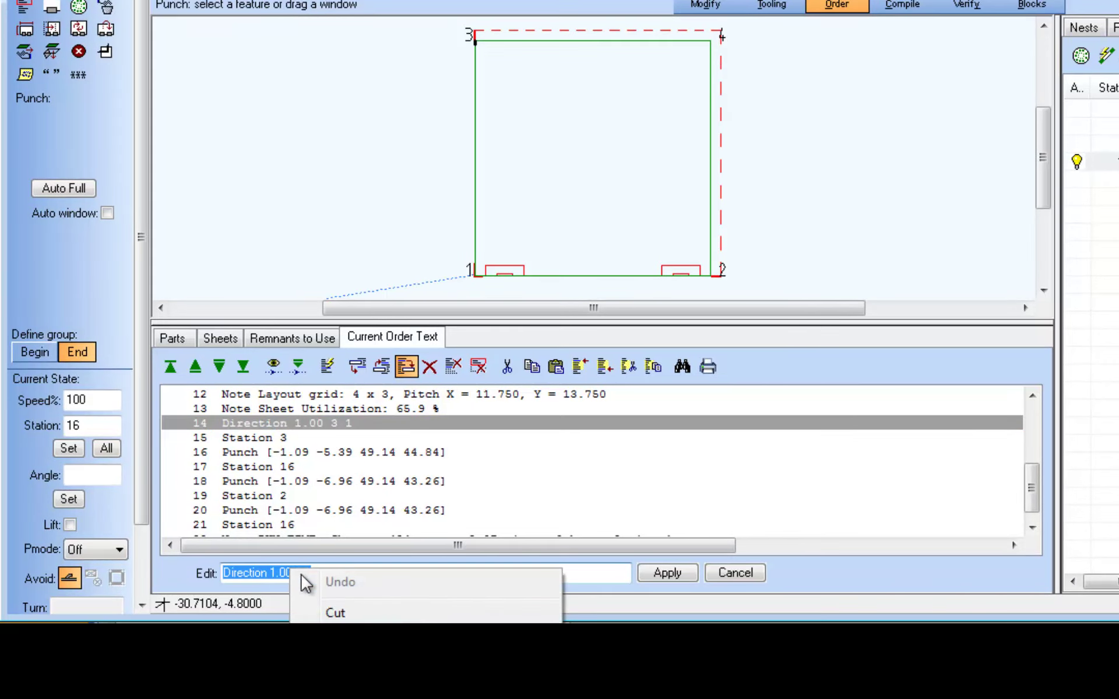
click(335, 614)
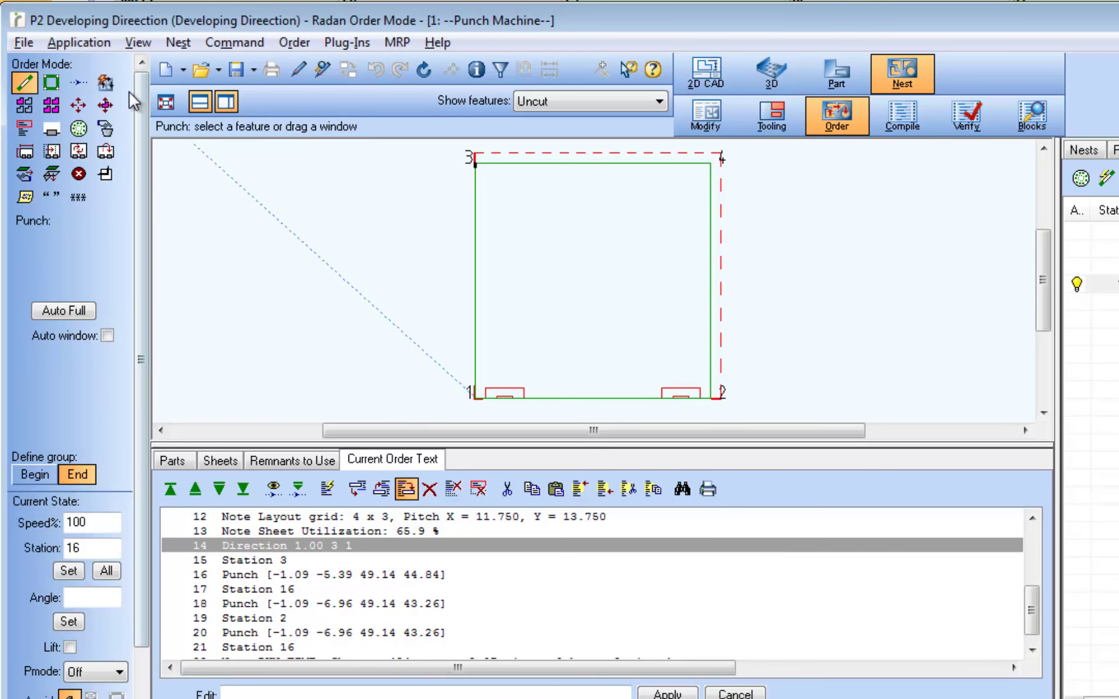
click(106, 83)
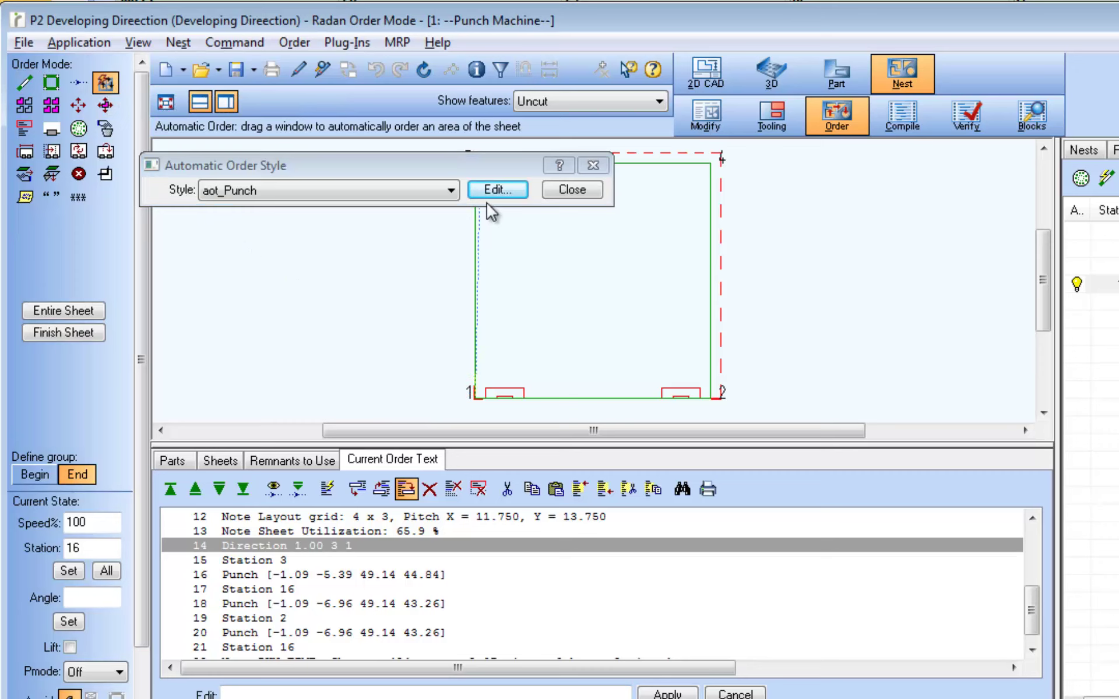
Paste Direction 1.00 3 1 above ROUNDS in the Direction Control-1 style and save it.
click(453, 193)
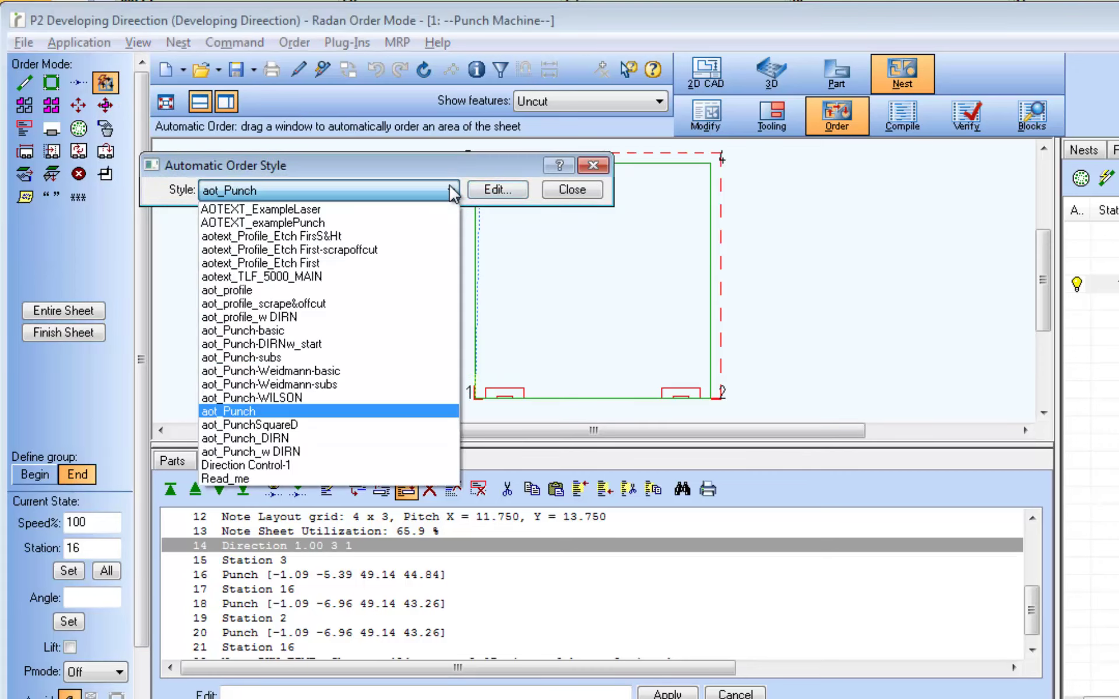
click(332, 465)
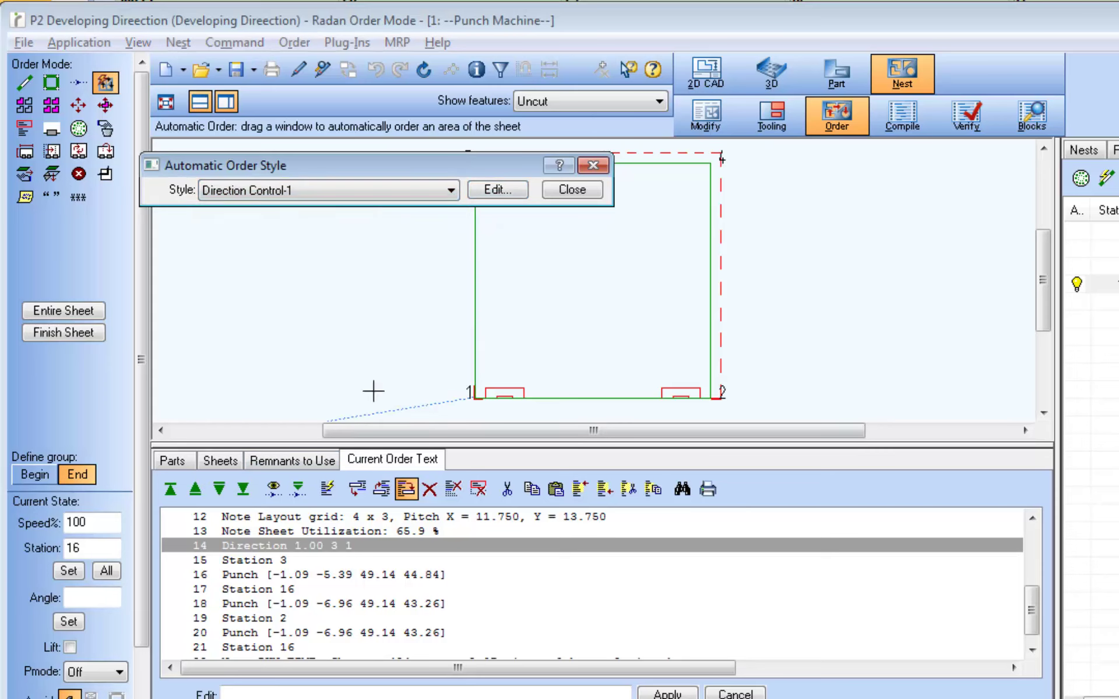
click(499, 190)
drag(558, 378, 556, 416)
click(214, 159)
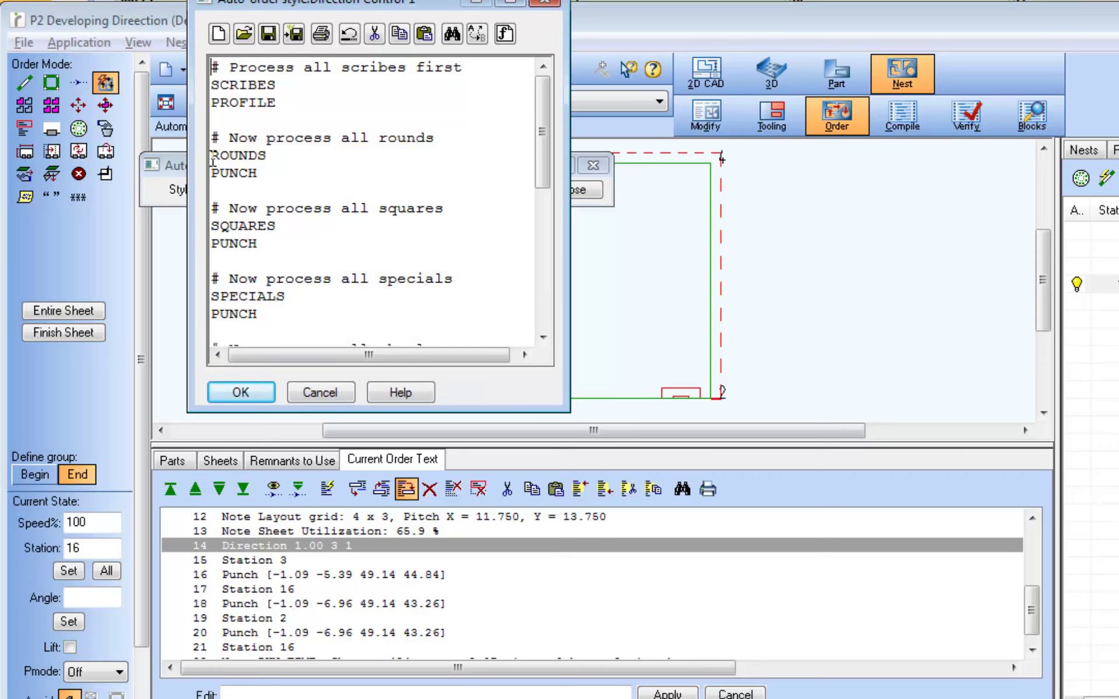
key(Return)
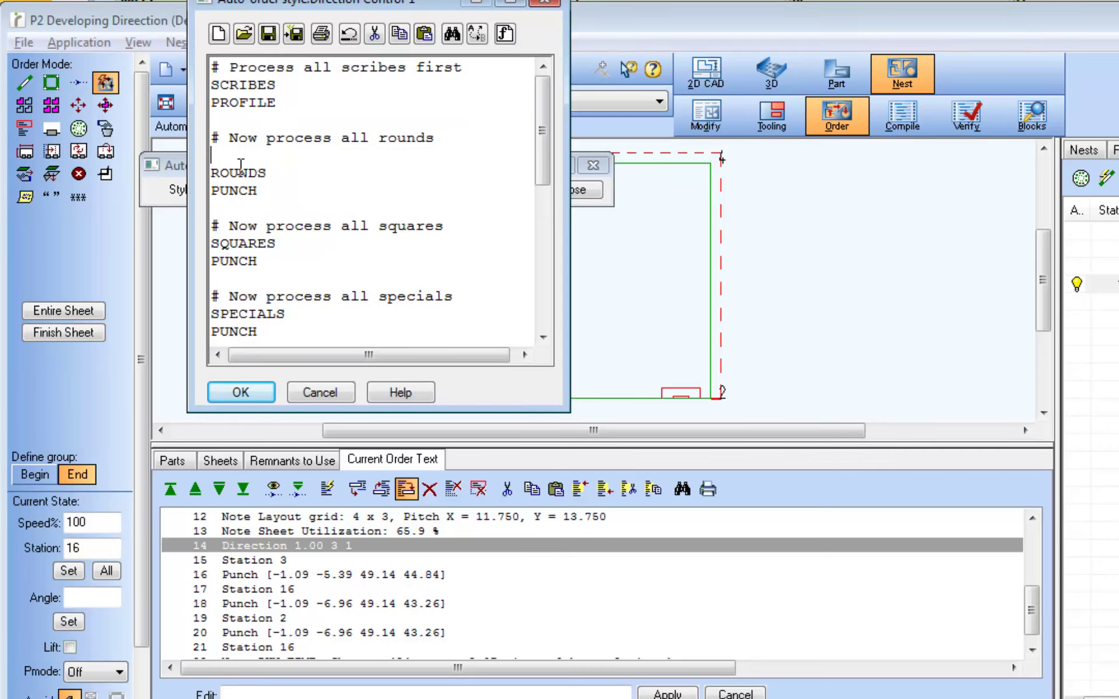
key(ctrl+v)
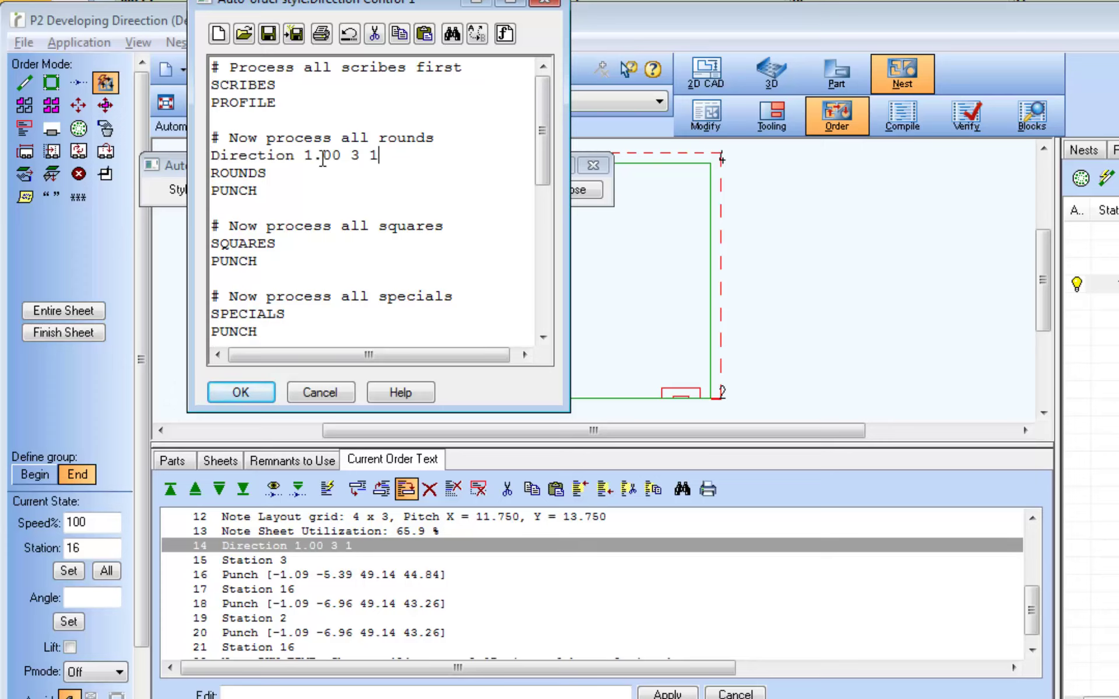
click(267, 35)
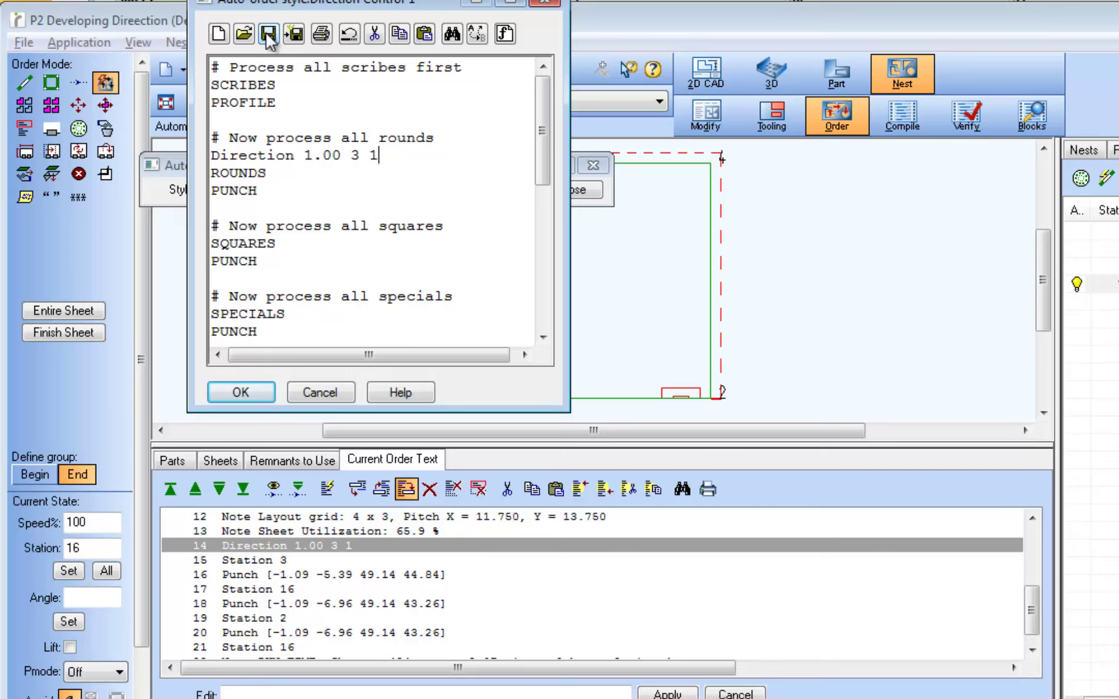